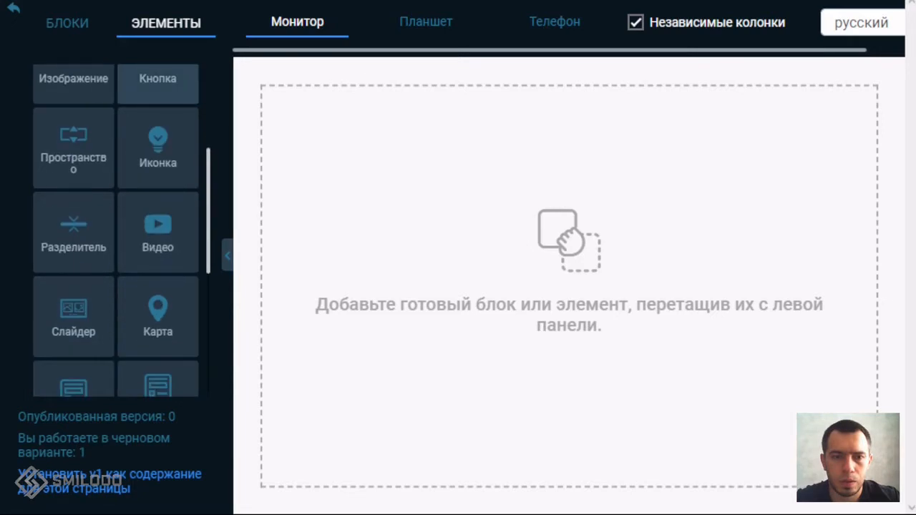
Add the Продукт element to the empty page canvas as a row of three product cards.
{"action": "scroll", "coordinate": [114, 279], "scroll_direction": "up", "scroll_amount": 2}
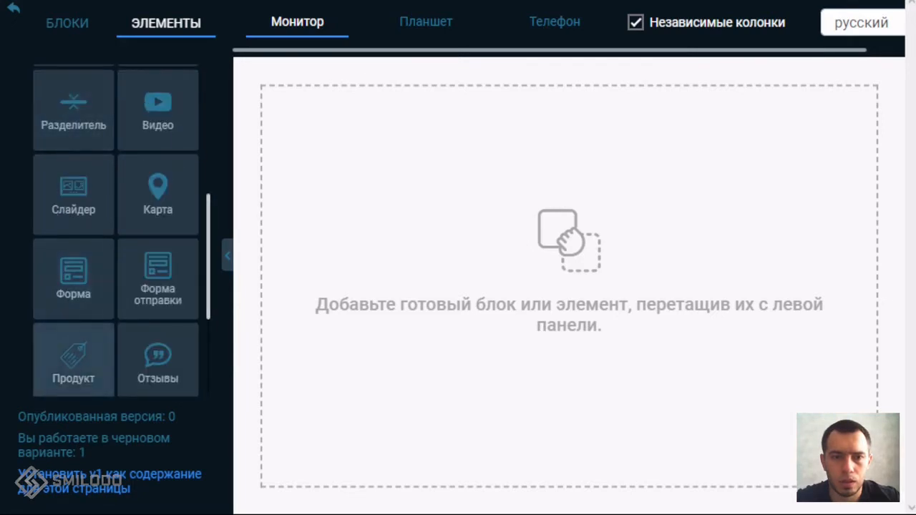
{"action": "left_click_drag", "start_coordinate": [73, 357], "coordinate": [405, 260]}
{"action": "left_click_drag", "start_coordinate": [78, 362], "coordinate": [260, 247]}
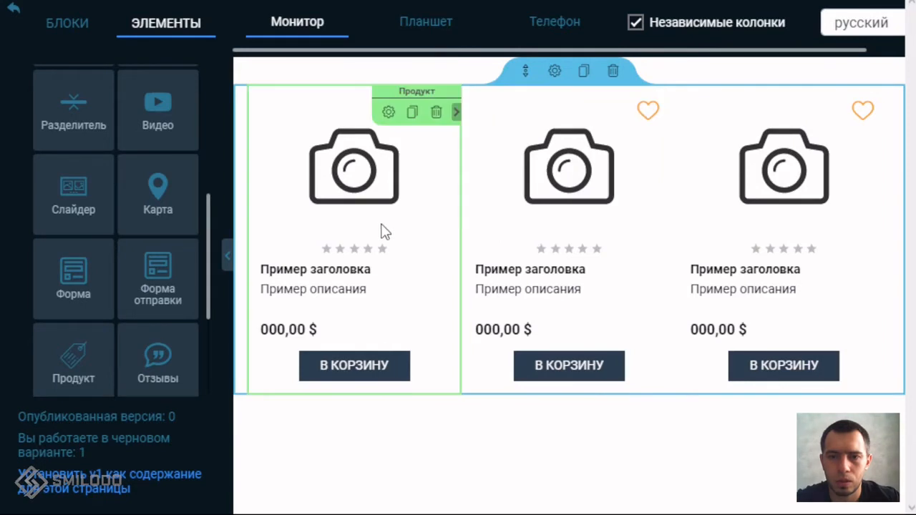
Search for BMX and assign the green BMX WETHEPEOPLE ARCADE 2019 with frame 20,5 to the first product card.
{"action": "left_click", "coordinate": [388, 113]}
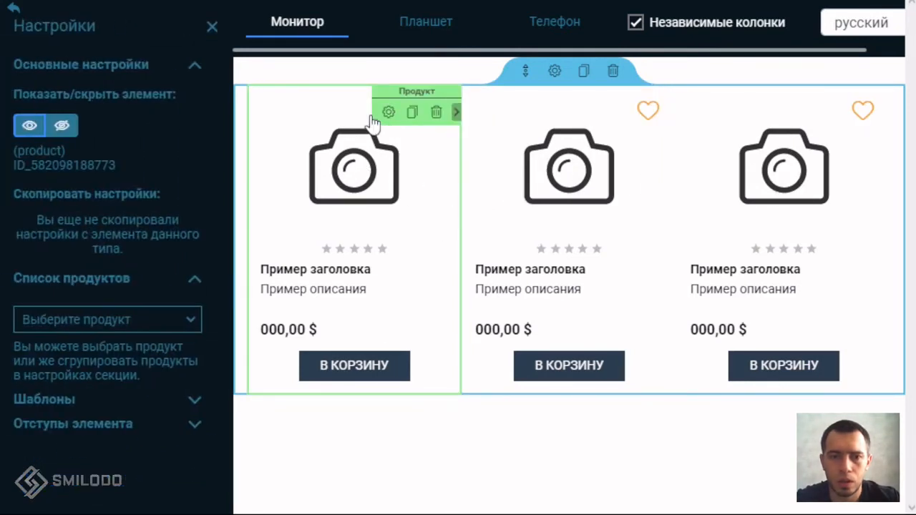
{"action": "left_click", "coordinate": [89, 320]}
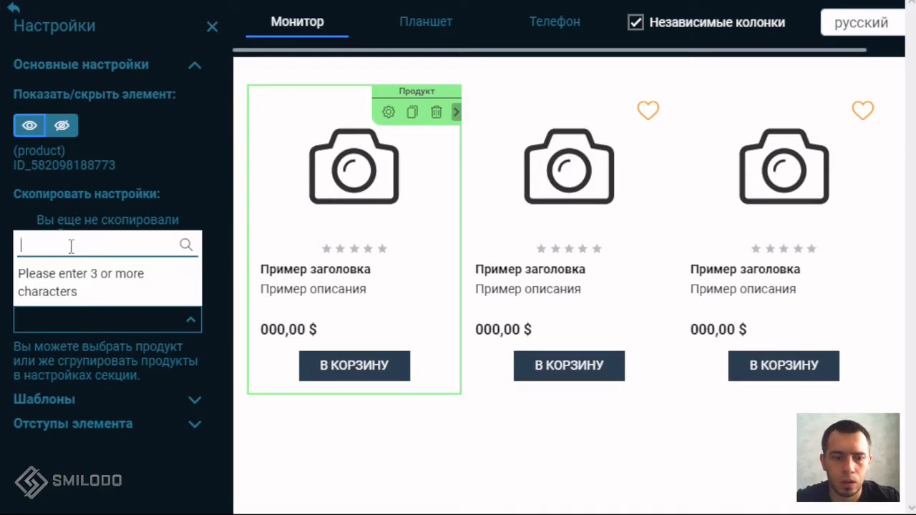
{"action": "type", "text": "BMX"}
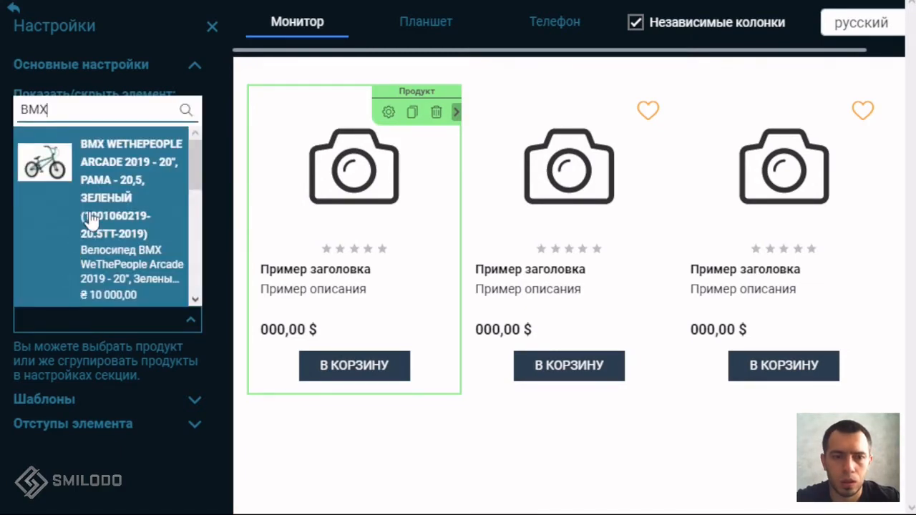
{"action": "scroll", "coordinate": [90, 221], "scroll_direction": "down", "scroll_amount": 4}
{"action": "scroll", "coordinate": [82, 204], "scroll_direction": "down", "scroll_amount": 2}
{"action": "scroll", "coordinate": [88, 193], "scroll_direction": "up", "scroll_amount": 5}
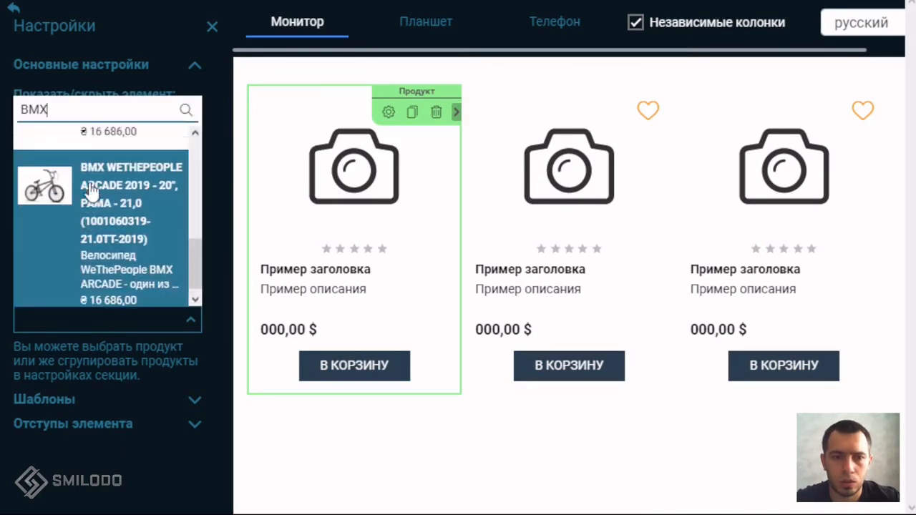
{"action": "left_click", "coordinate": [91, 205]}
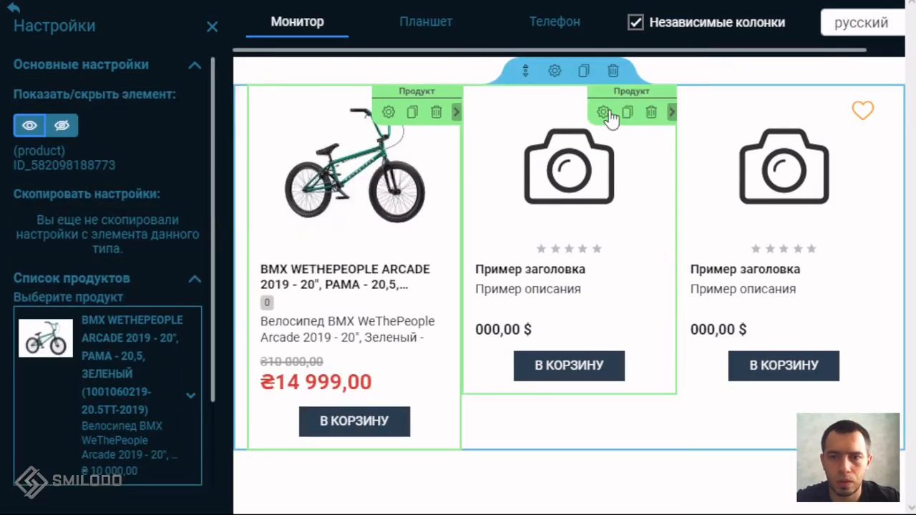
Search for BMX and assign the black BMX WETHEPEOPLE ARCADE 2019 with frame 20,5 to the second product card.
{"action": "left_click", "coordinate": [603, 112]}
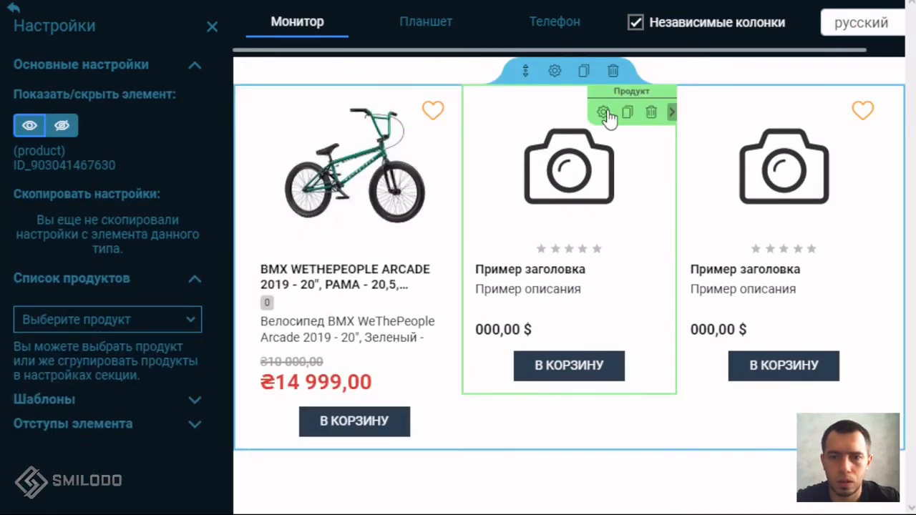
{"action": "left_click", "coordinate": [98, 327]}
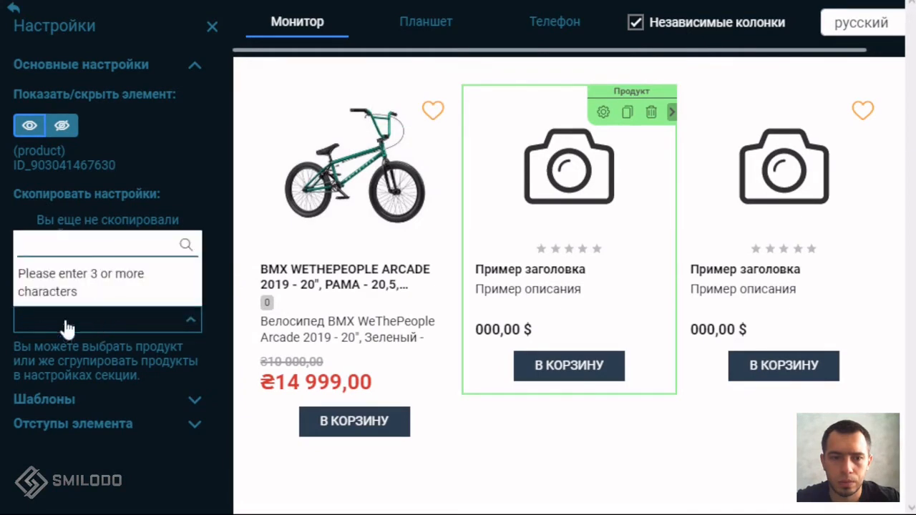
{"action": "type", "text": "BMX"}
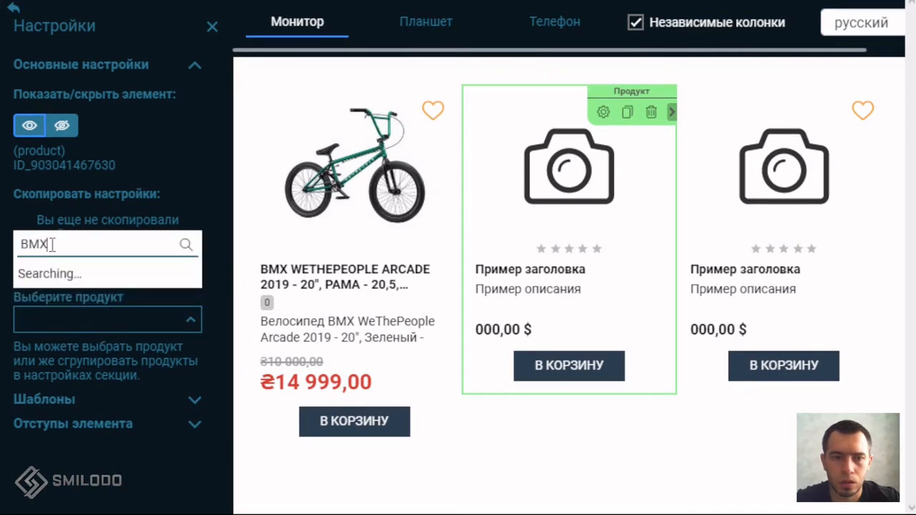
{"action": "scroll", "coordinate": [54, 265], "scroll_direction": "down", "scroll_amount": 2}
{"action": "left_click", "coordinate": [78, 248]}
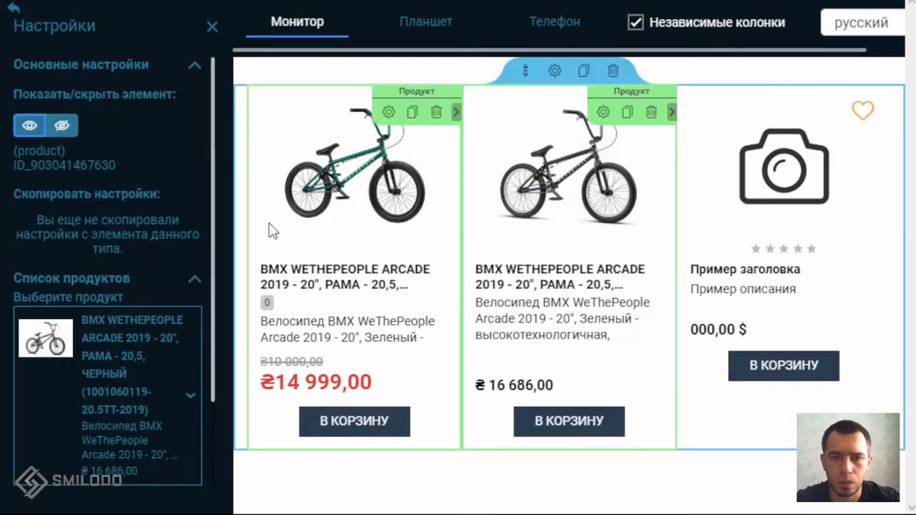
Search for BMX and assign the BMX WETHEPEOPLE ARCADE 2019 with frame 21,0 to the third product card.
{"action": "left_click", "coordinate": [818, 115]}
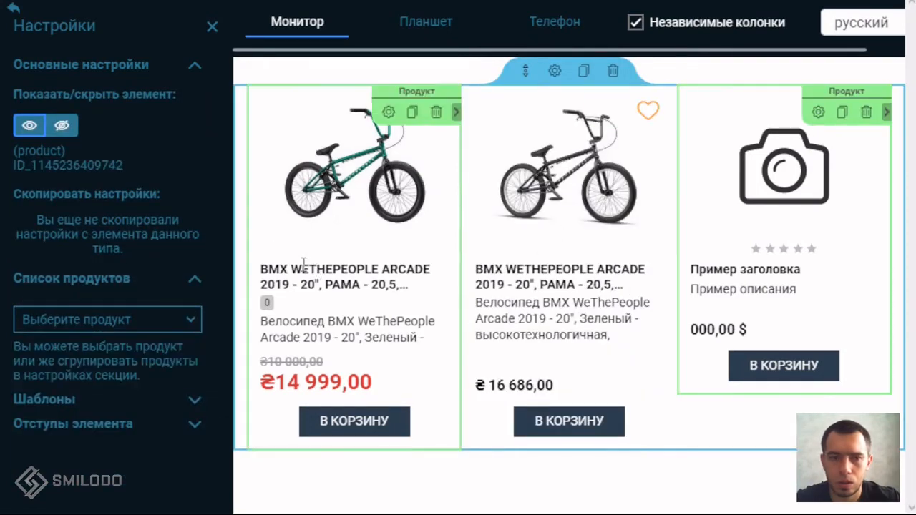
{"action": "left_click", "coordinate": [96, 325]}
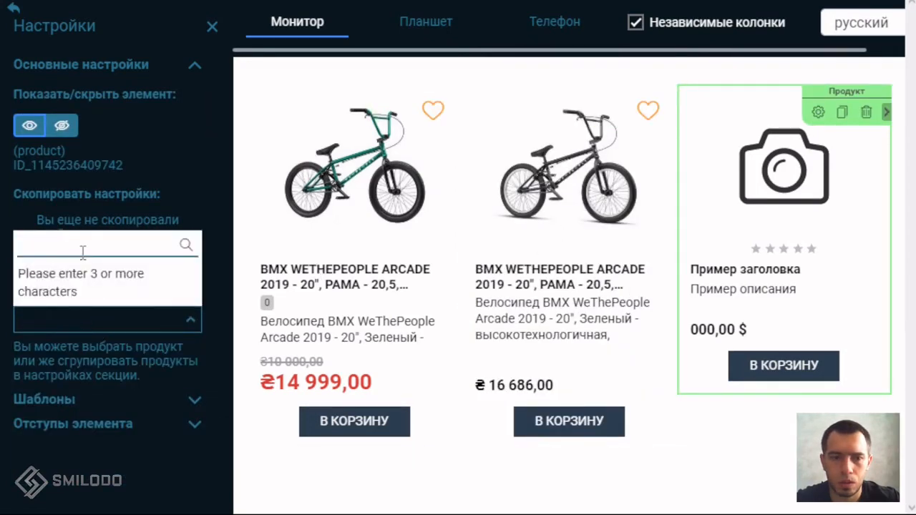
{"action": "type", "text": "BMX"}
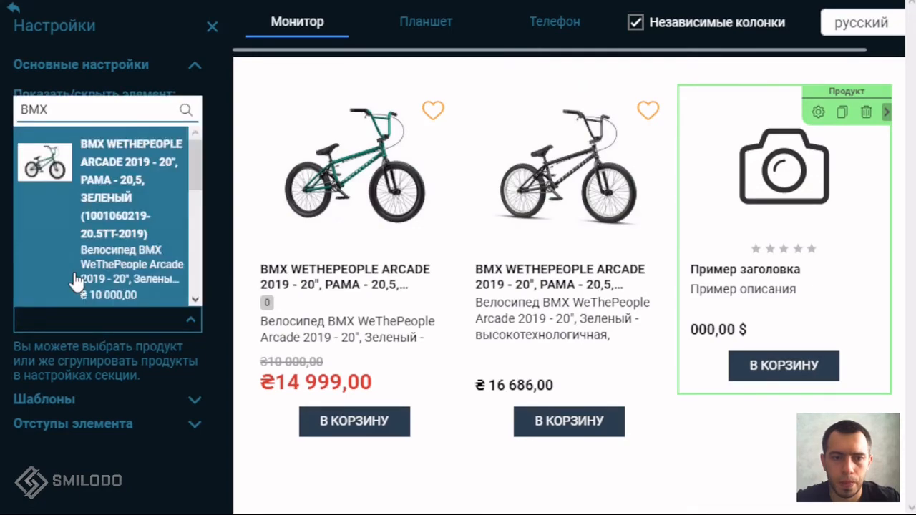
{"action": "scroll", "coordinate": [75, 278], "scroll_direction": "down", "scroll_amount": 3}
{"action": "left_click", "coordinate": [86, 259]}
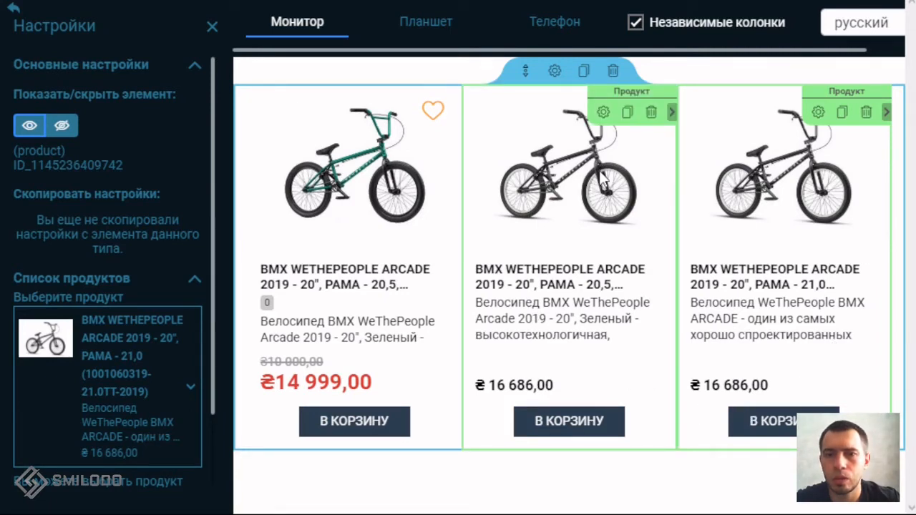
In the section's product group settings, try showing products from a category and open the category choice, leaving the option switched off.
{"action": "left_click", "coordinate": [555, 73]}
{"action": "scroll", "coordinate": [174, 201], "scroll_direction": "down", "scroll_amount": 3}
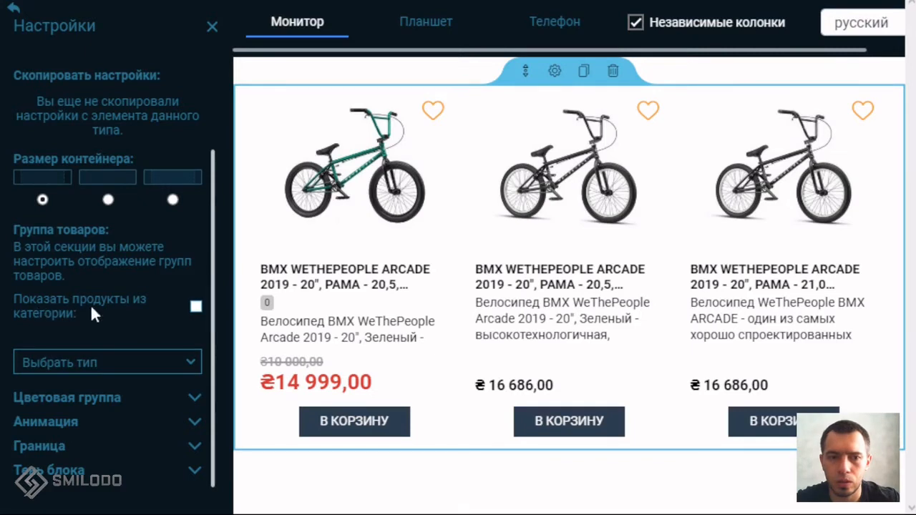
{"action": "left_click", "coordinate": [196, 307]}
{"action": "scroll", "coordinate": [109, 298], "scroll_direction": "down", "scroll_amount": 1}
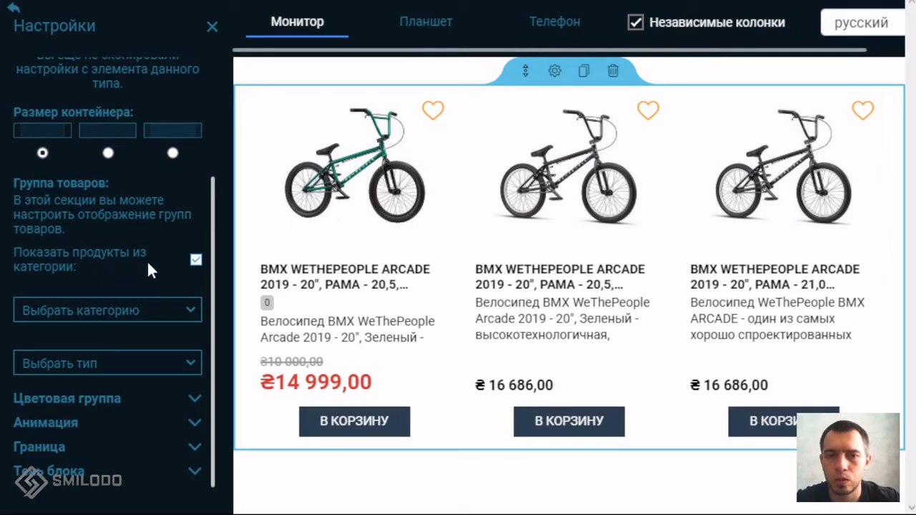
{"action": "left_click", "coordinate": [195, 262]}
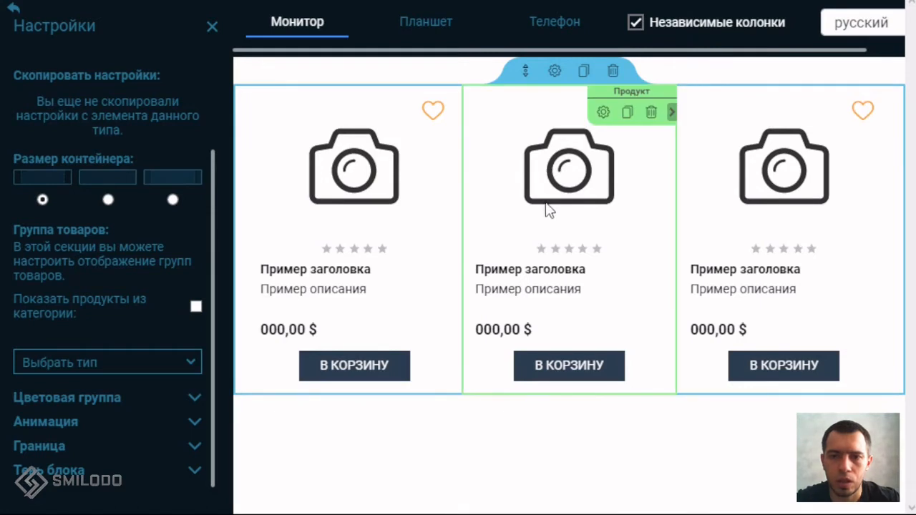
{"action": "left_click", "coordinate": [196, 307]}
{"action": "scroll", "coordinate": [125, 312], "scroll_direction": "down", "scroll_amount": 1}
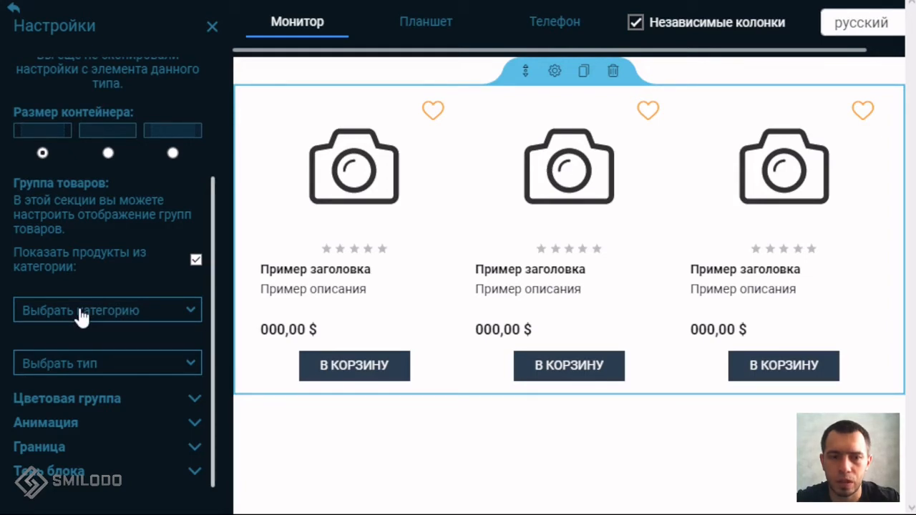
{"action": "left_click", "coordinate": [82, 317]}
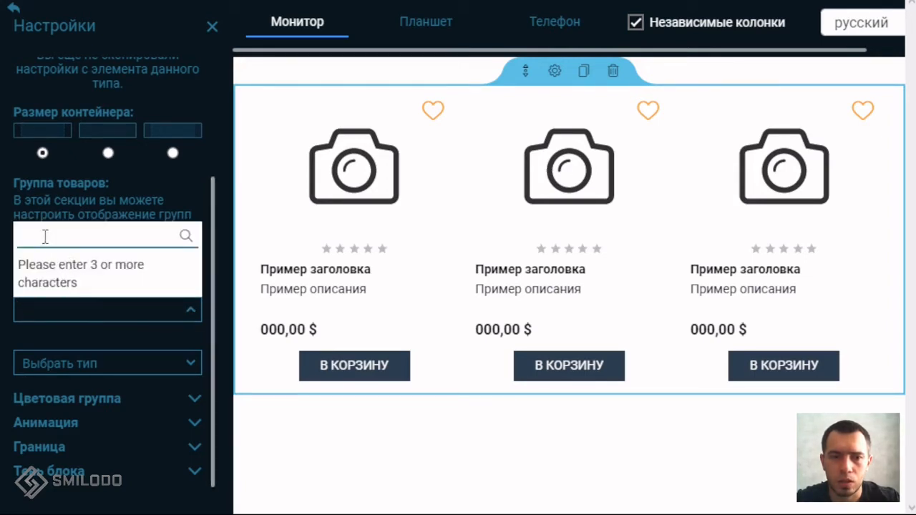
{"action": "left_click", "coordinate": [102, 323]}
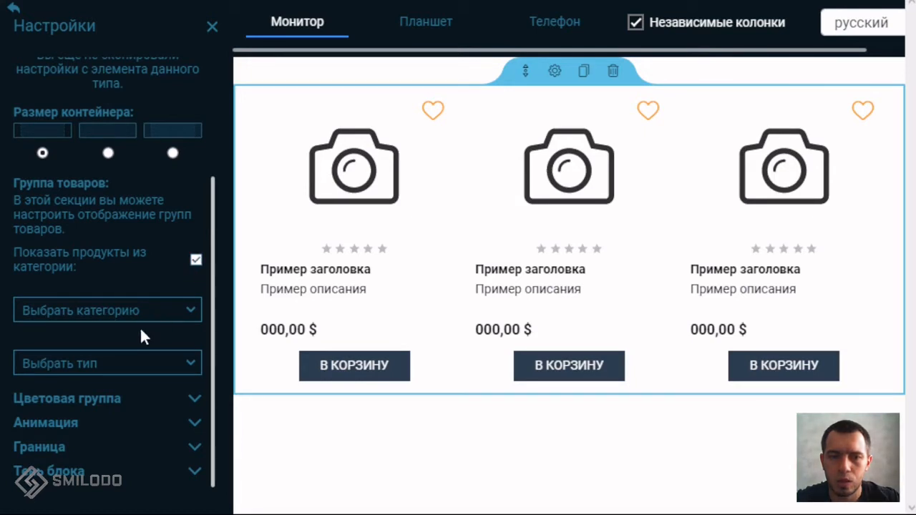
{"action": "left_click", "coordinate": [197, 260]}
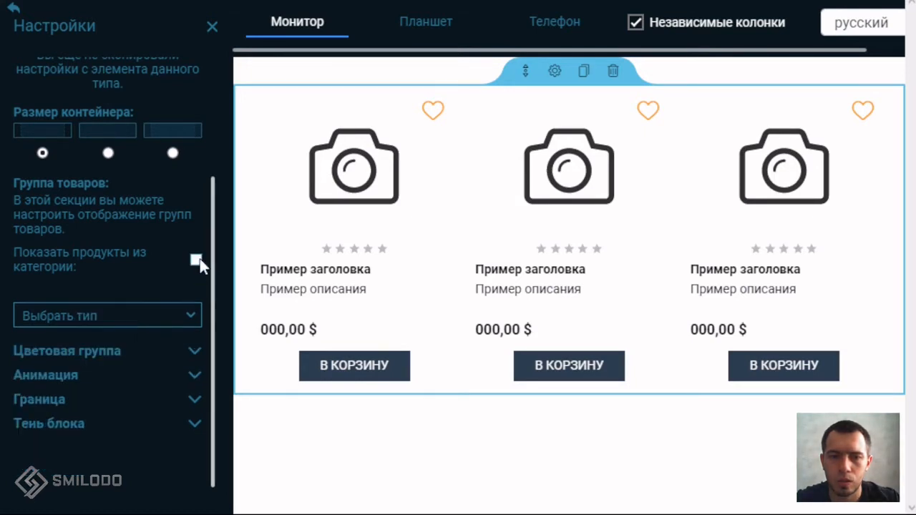
Set the section's product group type to Новейшие товары.
{"action": "left_click", "coordinate": [100, 367]}
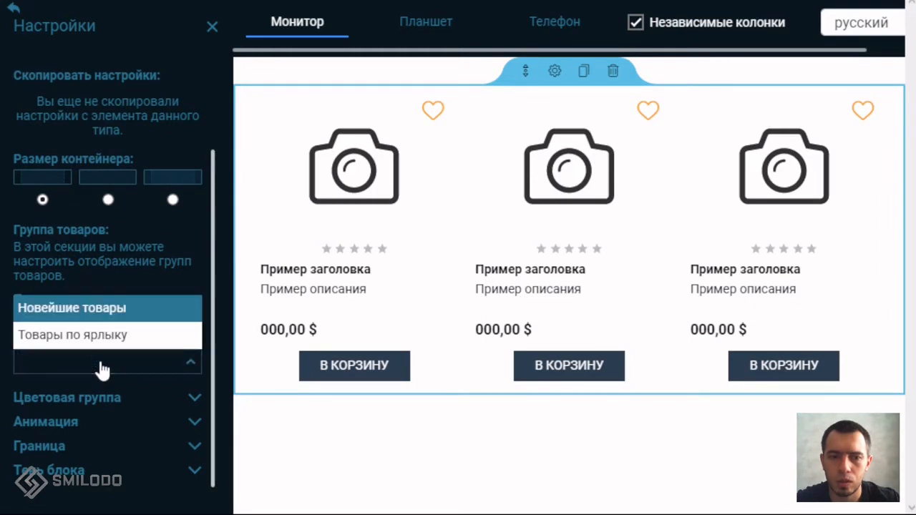
{"action": "left_click", "coordinate": [71, 315]}
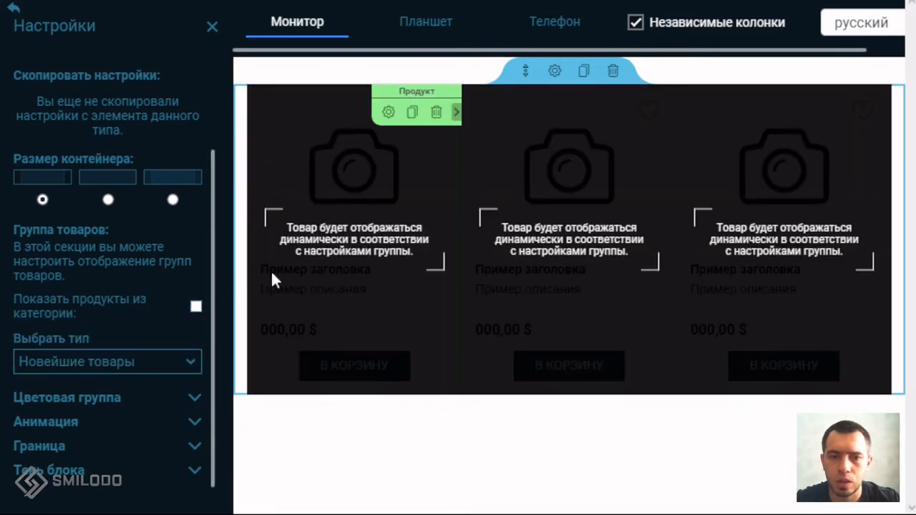
{"action": "mouse_move", "coordinate": [338, 216]}
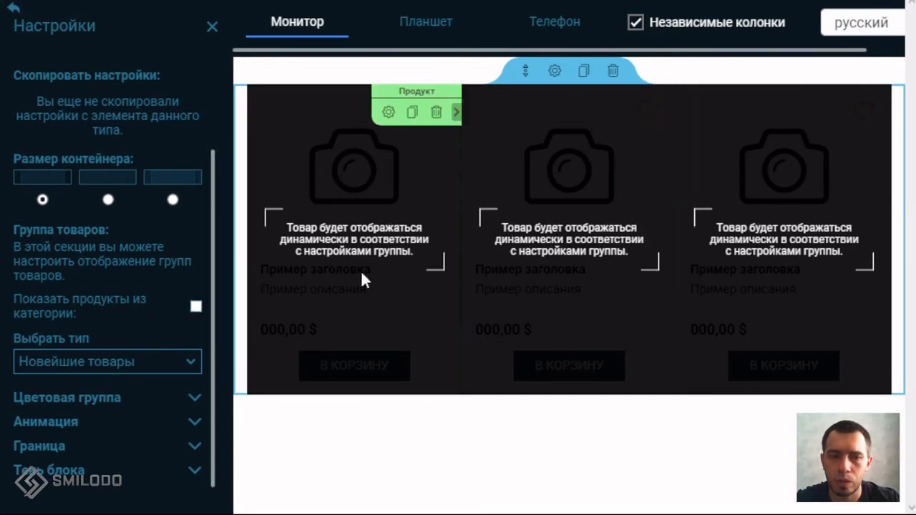
Change the section's product group type to Товары по ярлыку and open the choice of labels.
{"action": "left_click", "coordinate": [128, 367]}
{"action": "left_click", "coordinate": [96, 336]}
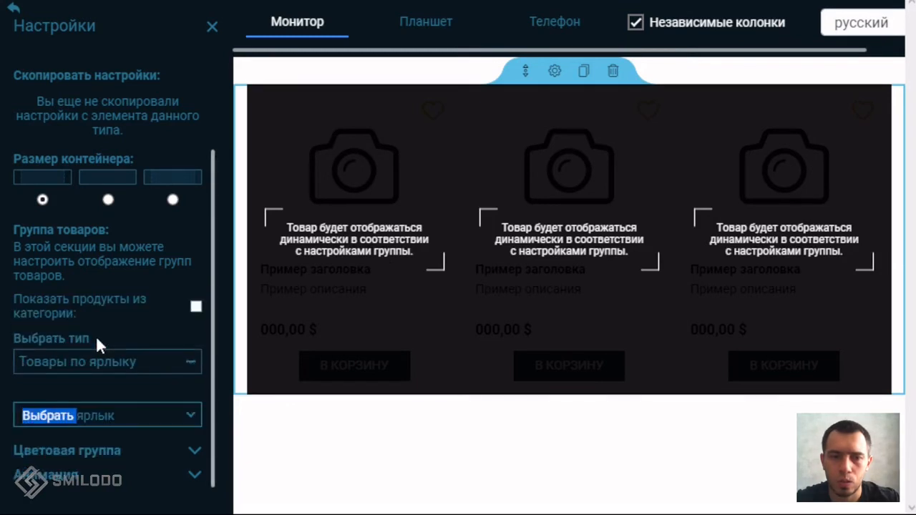
{"action": "left_click", "coordinate": [128, 420]}
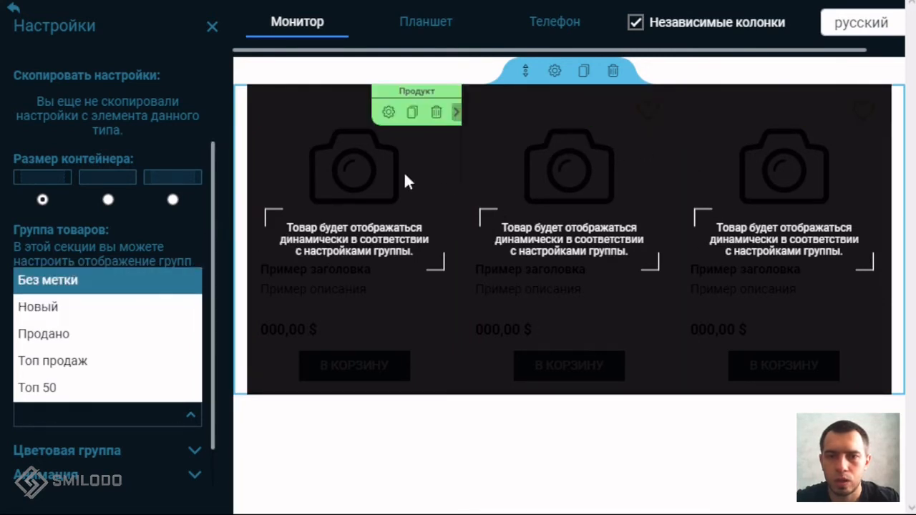
Open the first product card's templates and apply Дизайн 2, followed by Дизайн 3.
{"action": "left_click", "coordinate": [389, 113]}
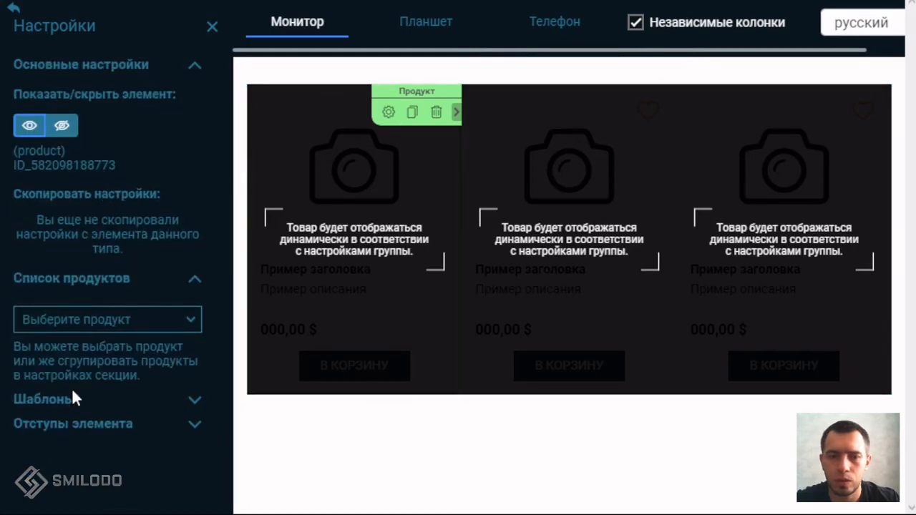
{"action": "left_click", "coordinate": [75, 405]}
{"action": "scroll", "coordinate": [98, 280], "scroll_direction": "down", "scroll_amount": 4}
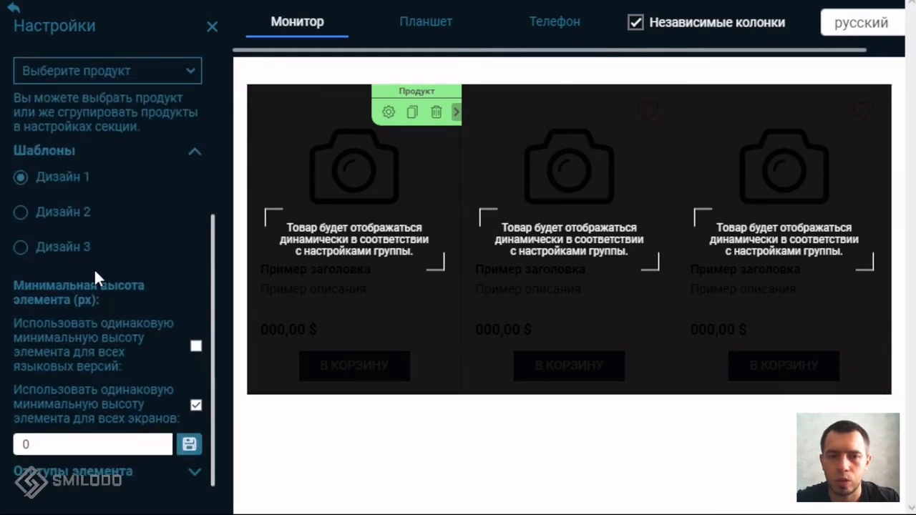
{"action": "left_click", "coordinate": [62, 222]}
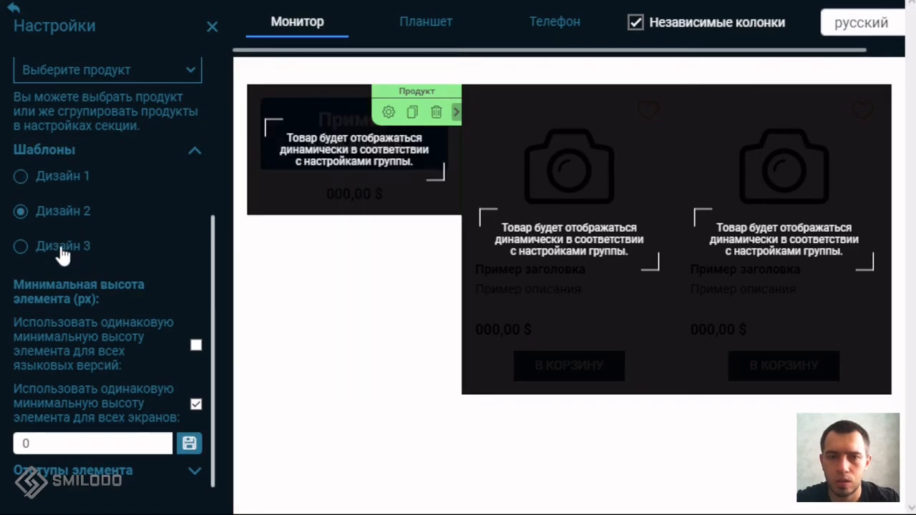
{"action": "left_click", "coordinate": [63, 251]}
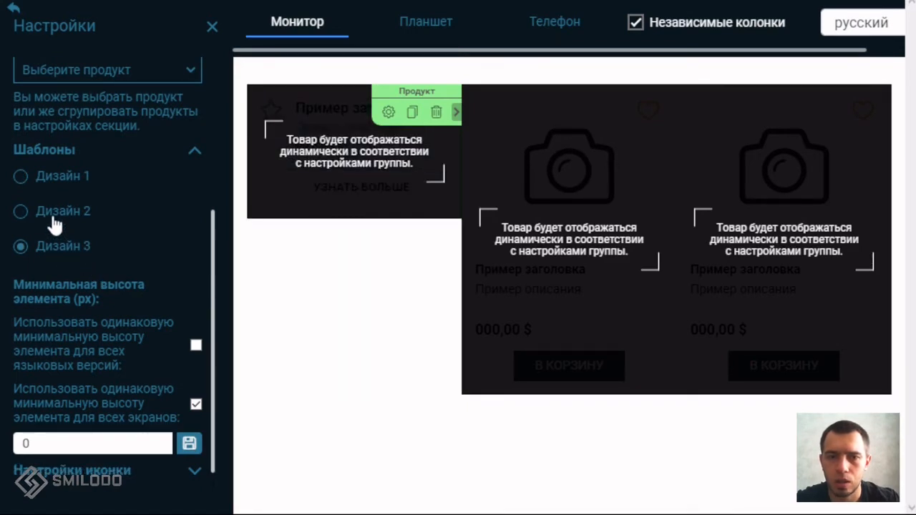
Search for BMX and assign the green BMX WETHEPEOPLE ARCADE 2019 to the first card in its Дизайн 3 template.
{"action": "scroll", "coordinate": [105, 211], "scroll_direction": "up", "scroll_amount": 2}
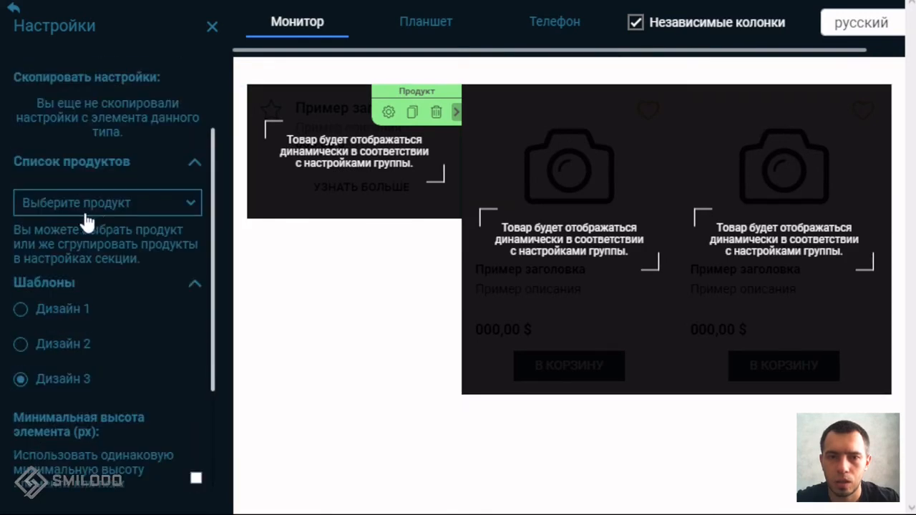
{"action": "left_click", "coordinate": [84, 215]}
{"action": "type", "text": "BMX"}
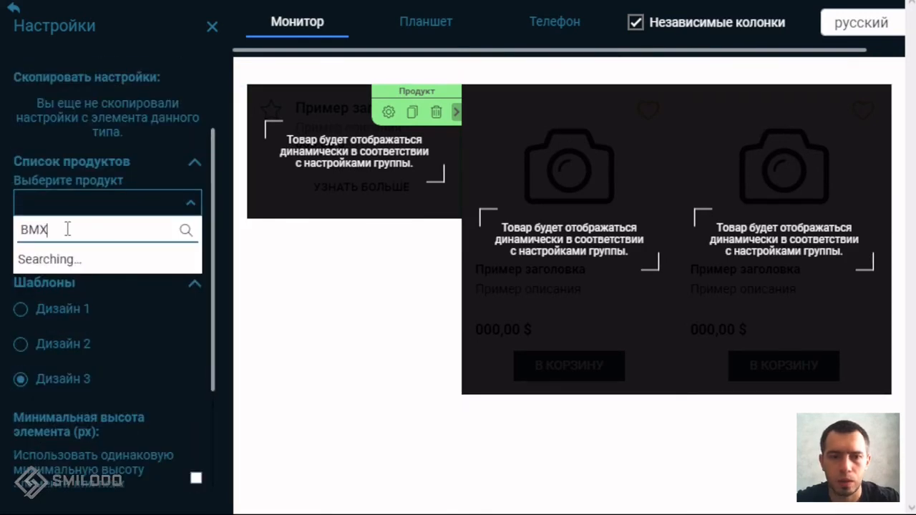
{"action": "left_click", "coordinate": [71, 283]}
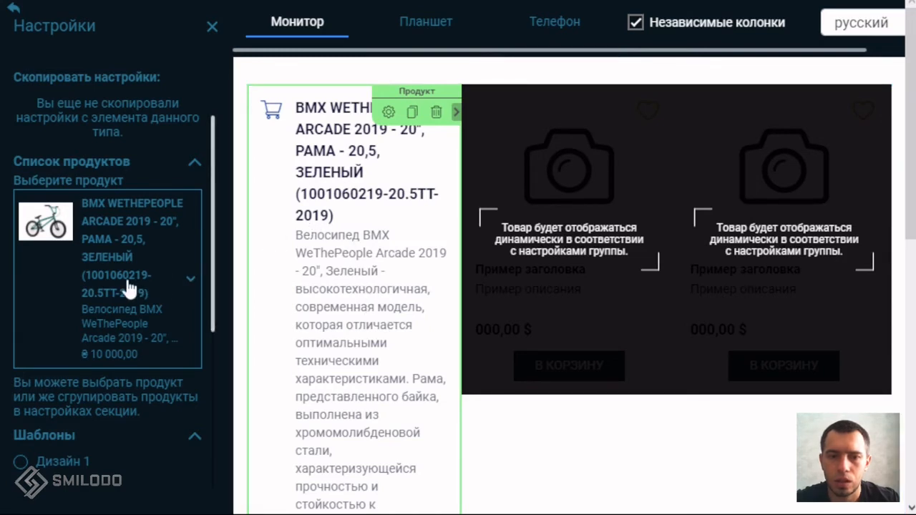
{"action": "scroll", "coordinate": [126, 292], "scroll_direction": "down", "scroll_amount": 2}
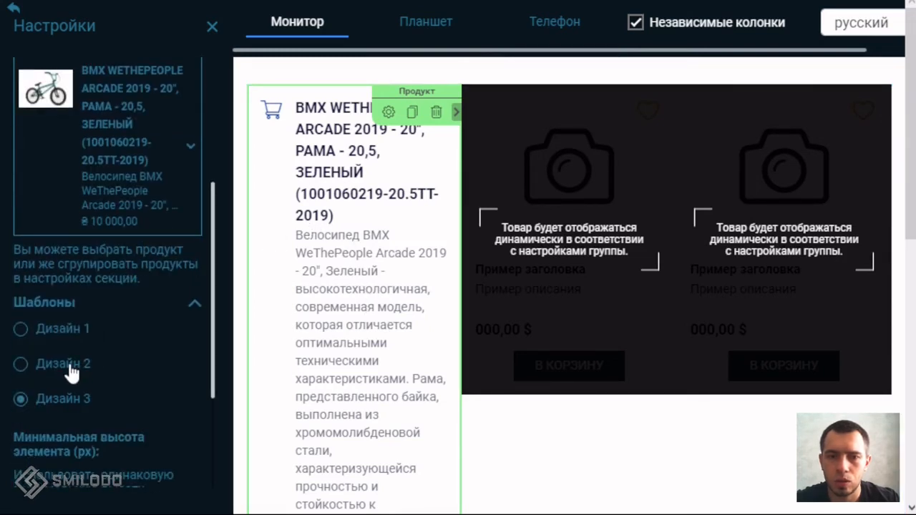
Try the Дизайн 2, Дизайн 1 and Дизайн 3 templates on the first product card and examine the whole Дизайн 3 card.
{"action": "left_click", "coordinate": [47, 368]}
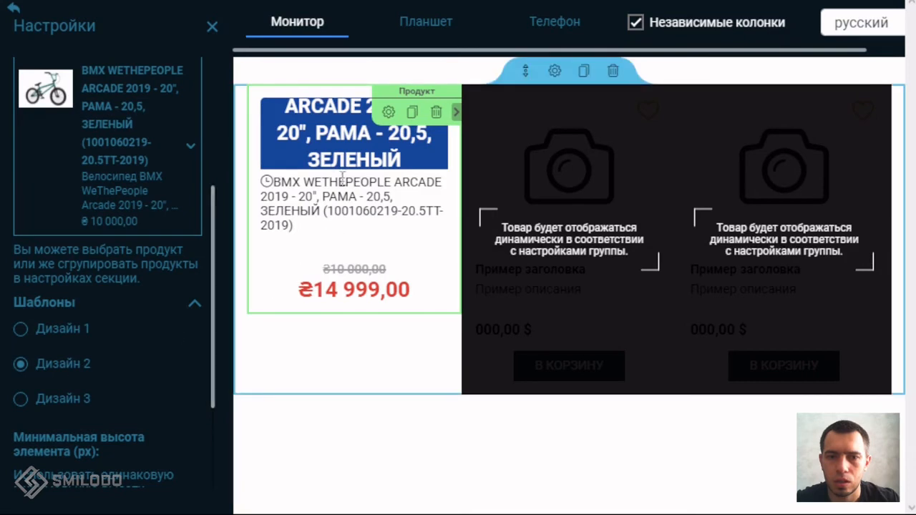
{"action": "left_click", "coordinate": [49, 333]}
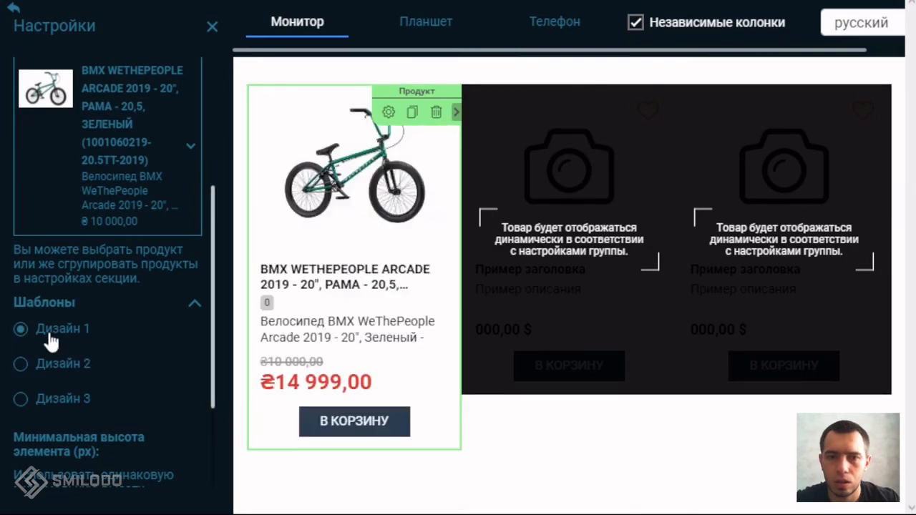
{"action": "left_click", "coordinate": [61, 406]}
{"action": "scroll", "coordinate": [322, 258], "scroll_direction": "down", "scroll_amount": 4}
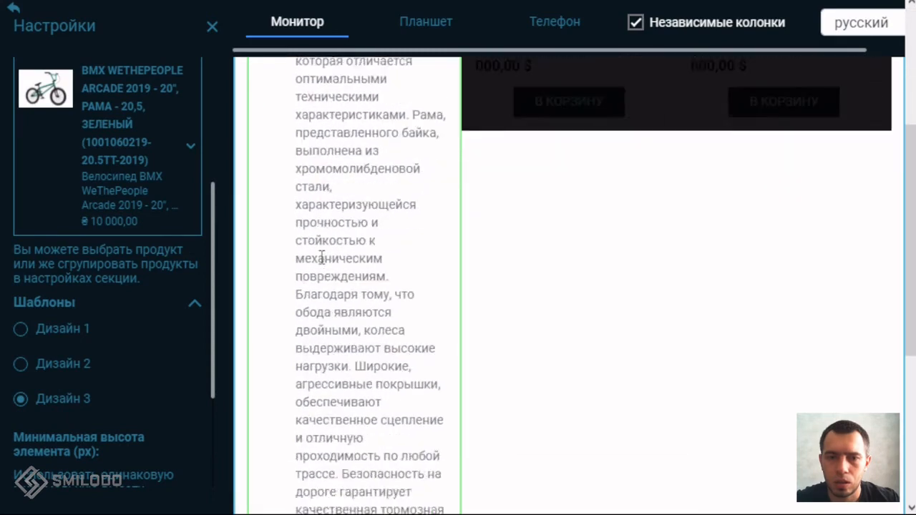
{"action": "scroll", "coordinate": [321, 258], "scroll_direction": "down", "scroll_amount": 3}
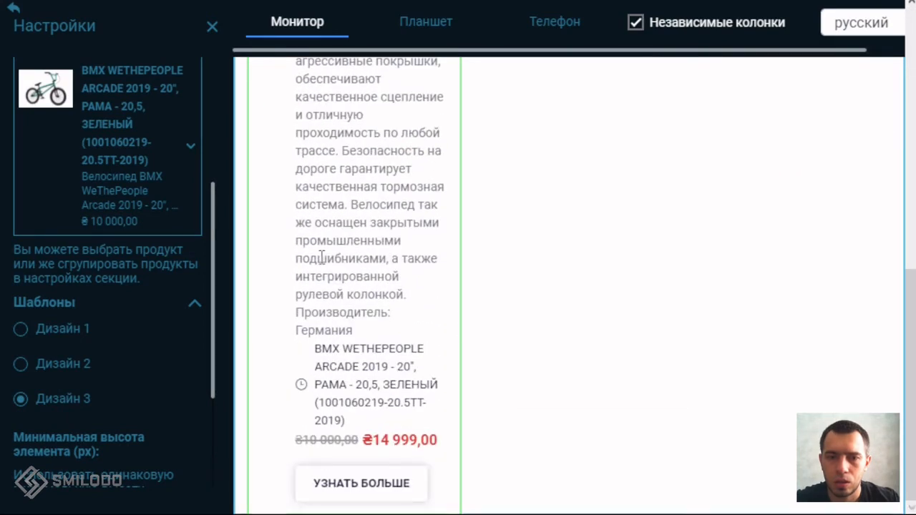
{"action": "scroll", "coordinate": [321, 257], "scroll_direction": "up", "scroll_amount": 10}
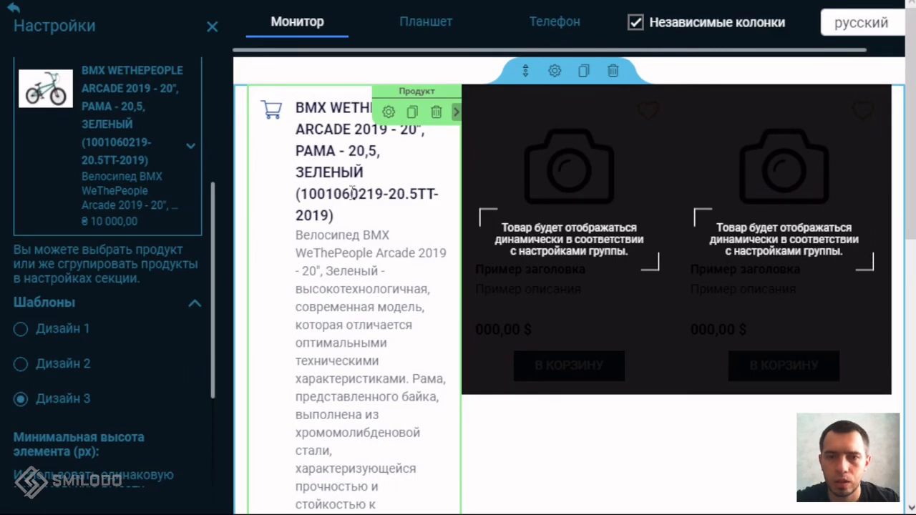
Apply the Дизайн 1 template to the first product card and set its minimum element height to 410 px.
{"action": "left_click", "coordinate": [80, 336]}
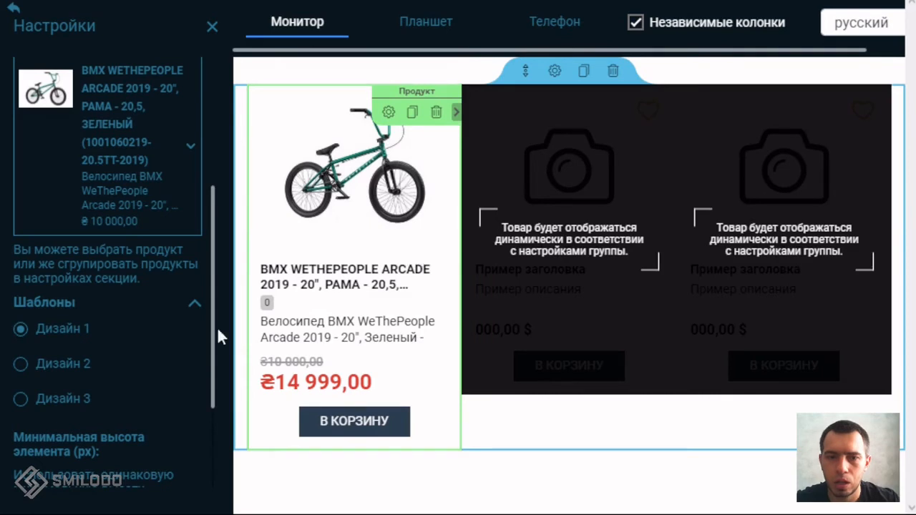
{"action": "left_click", "coordinate": [54, 335]}
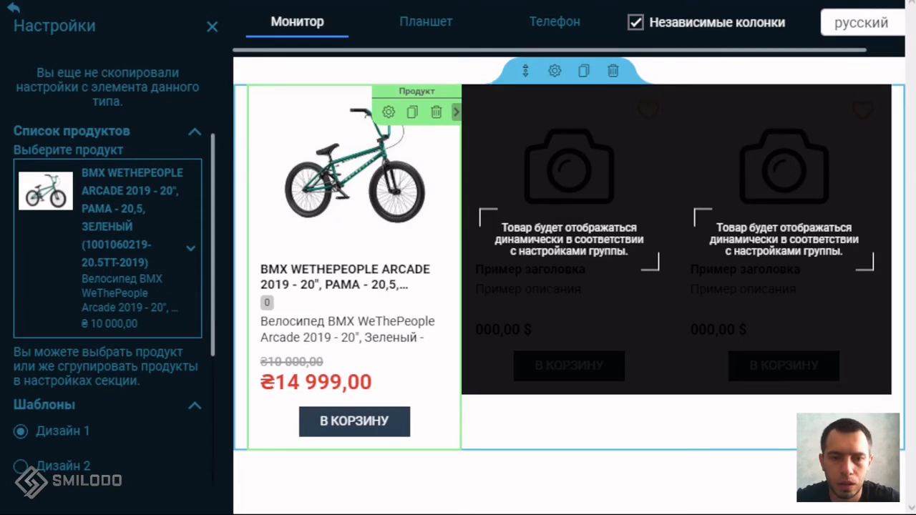
{"action": "scroll", "coordinate": [107, 287], "scroll_direction": "down", "scroll_amount": 4}
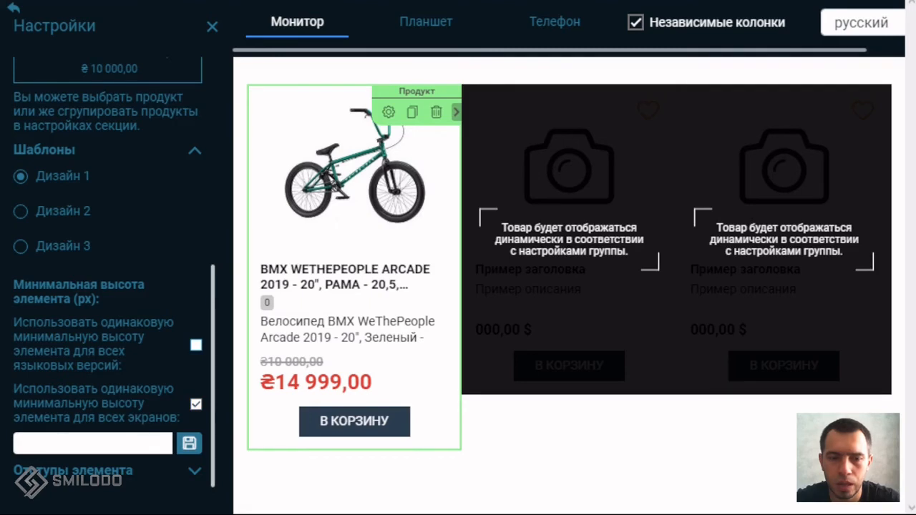
{"action": "left_click", "coordinate": [93, 444]}
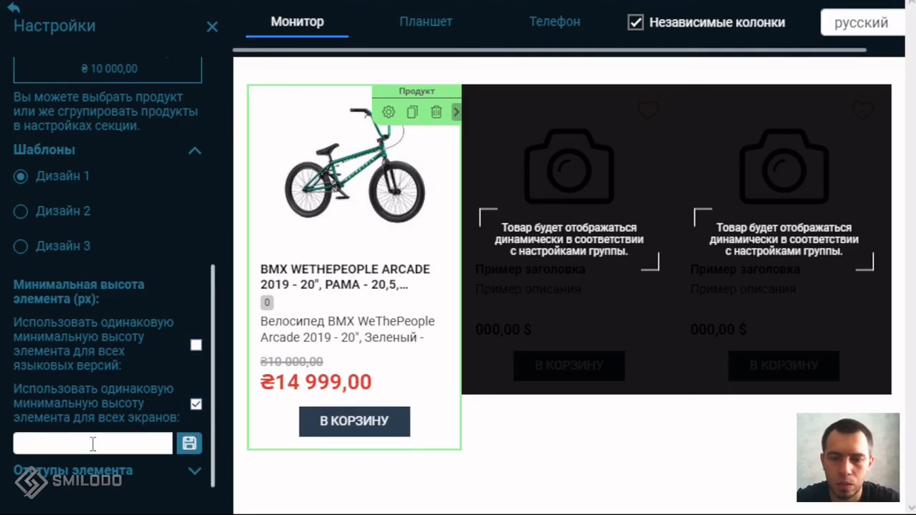
{"action": "type", "text": "410"}
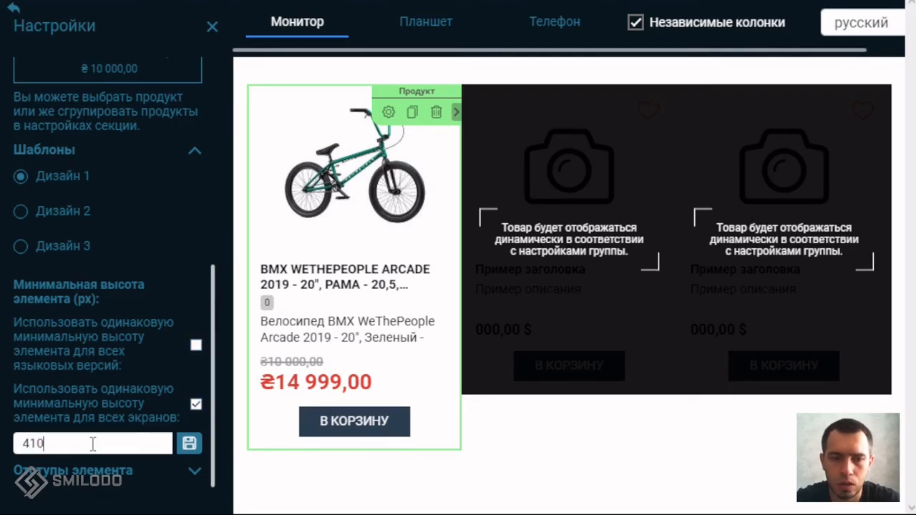
{"action": "left_click", "coordinate": [189, 444]}
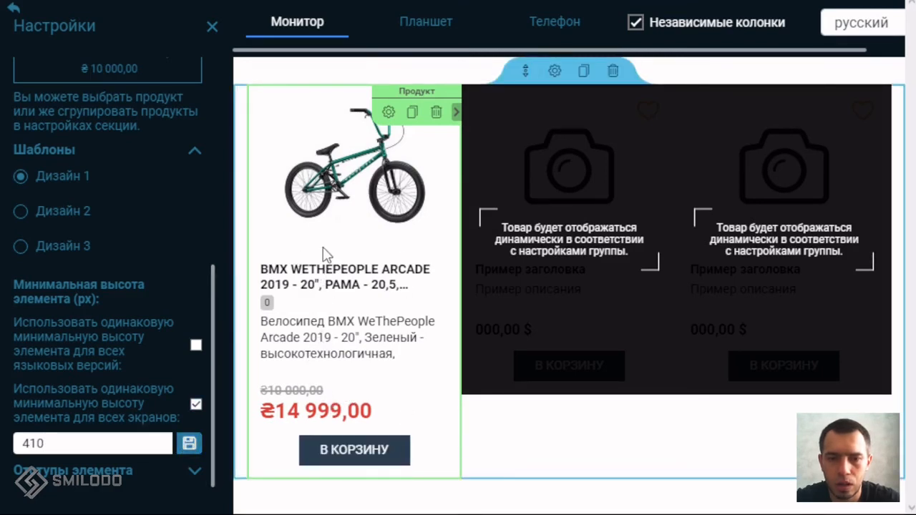
{"action": "left_click_drag", "start_coordinate": [262, 365], "coordinate": [409, 364]}
{"action": "left_click", "coordinate": [386, 347]}
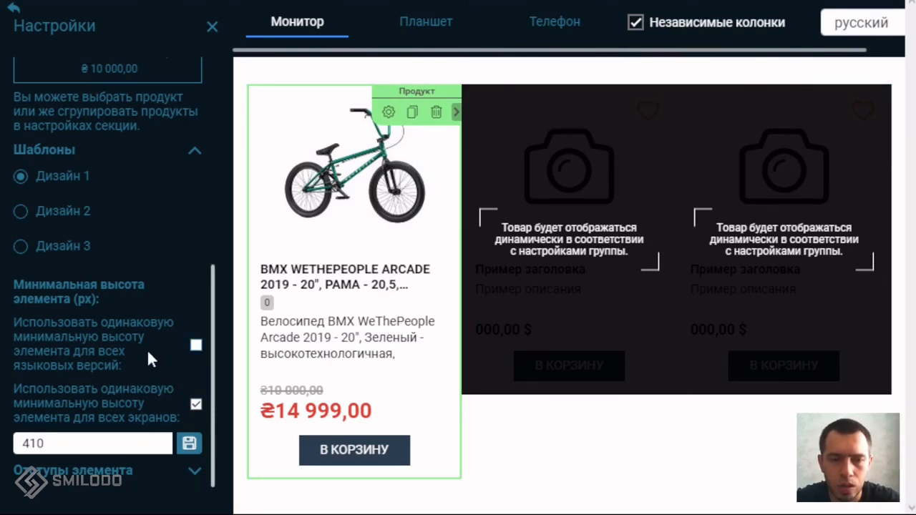
Set the first product card's inner padding to 10 on all four sides.
{"action": "left_click", "coordinate": [111, 472]}
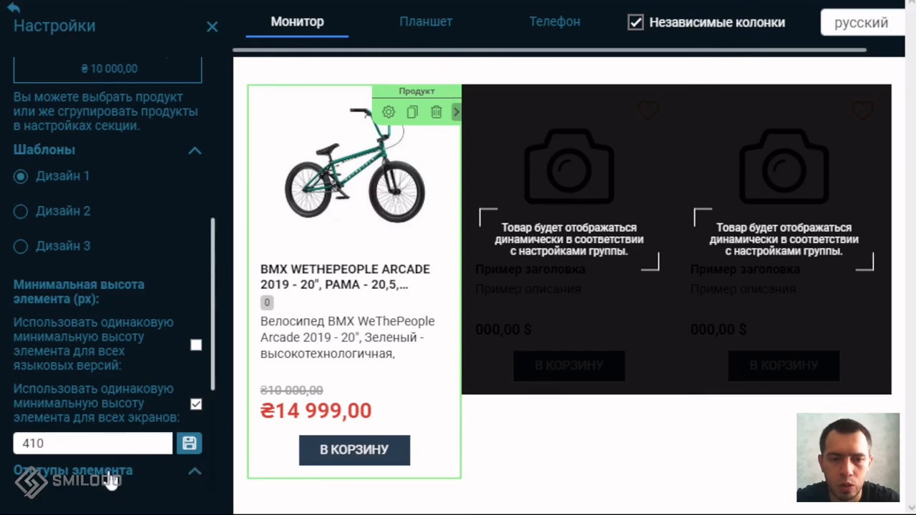
{"action": "scroll", "coordinate": [150, 371], "scroll_direction": "down", "scroll_amount": 3}
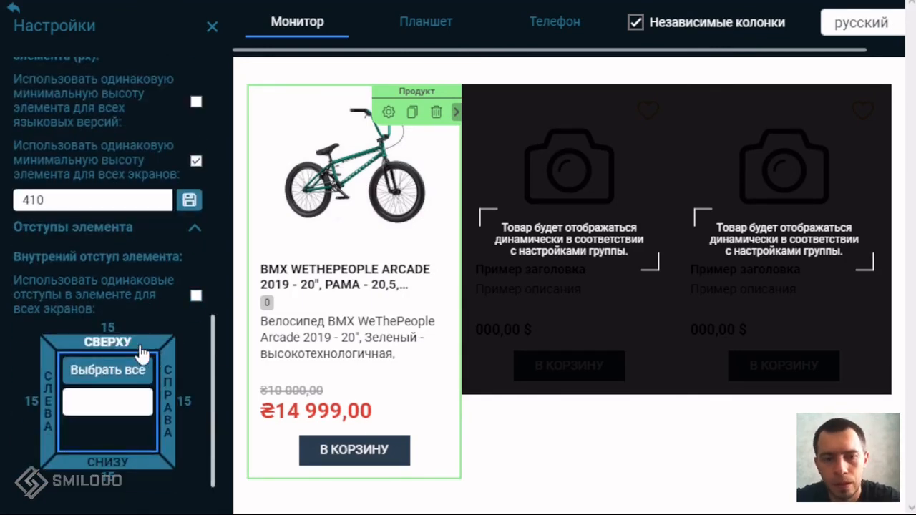
{"action": "left_click", "coordinate": [105, 372]}
{"action": "left_click", "coordinate": [106, 402]}
{"action": "type", "text": "10"}
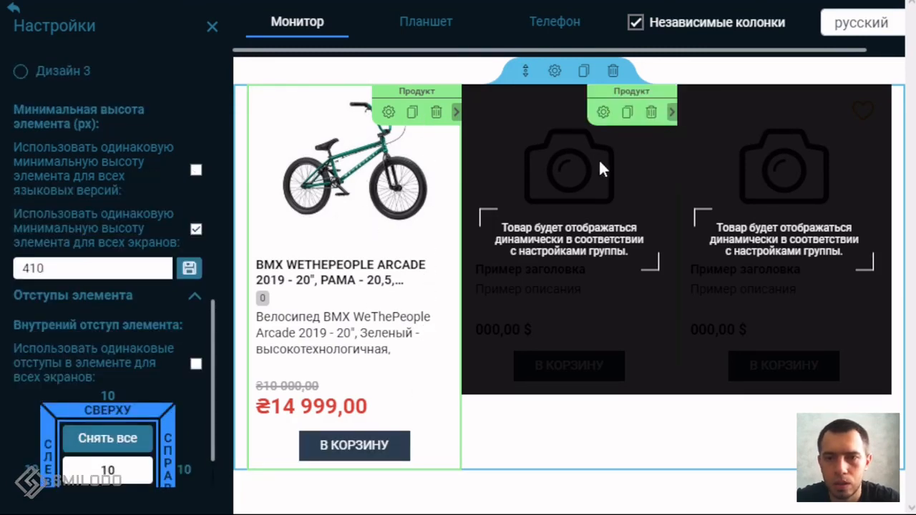
Apply the first card's copied settings, without content, to the second product card.
{"action": "left_click", "coordinate": [603, 116]}
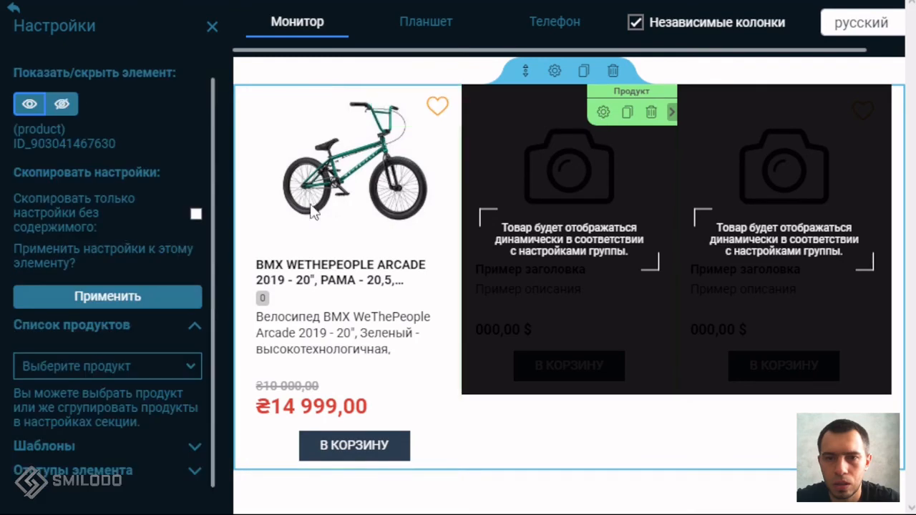
{"action": "left_click", "coordinate": [197, 214]}
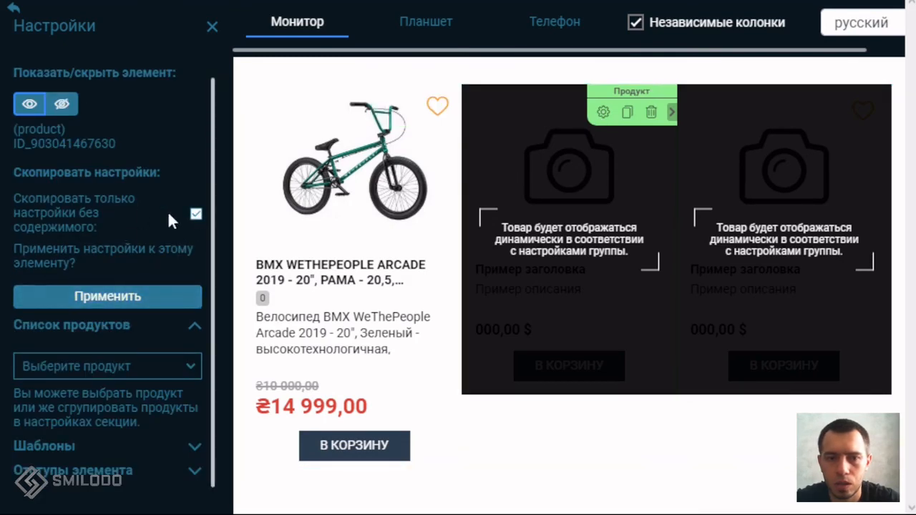
{"action": "left_click", "coordinate": [106, 302]}
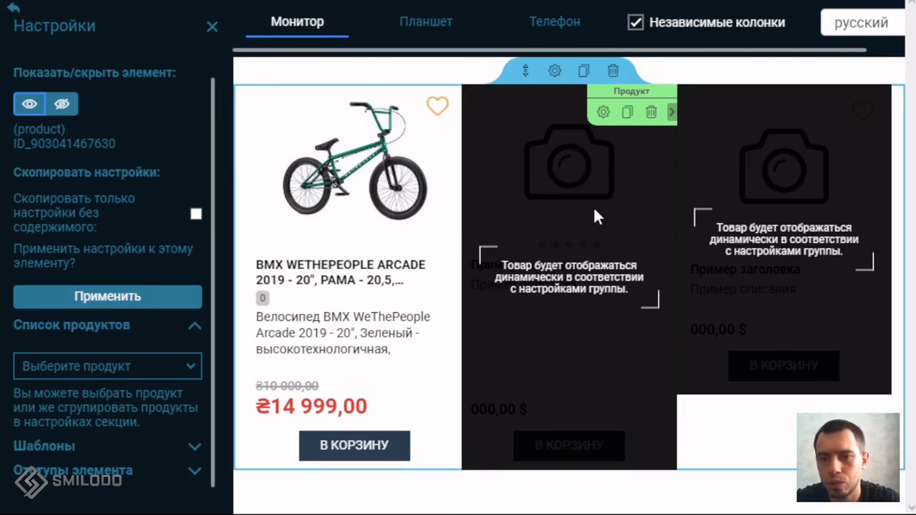
Apply the same copied settings, without content, to the third product card.
{"action": "left_click", "coordinate": [816, 114]}
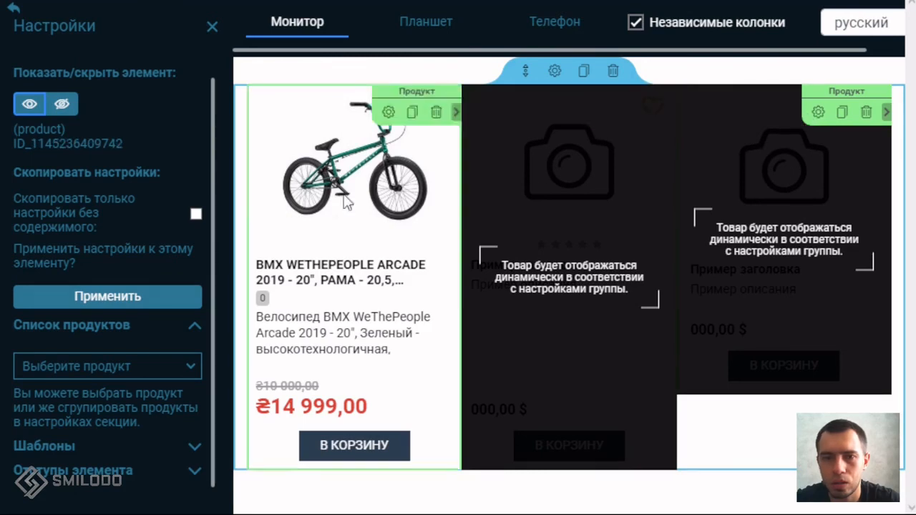
{"action": "left_click", "coordinate": [196, 213]}
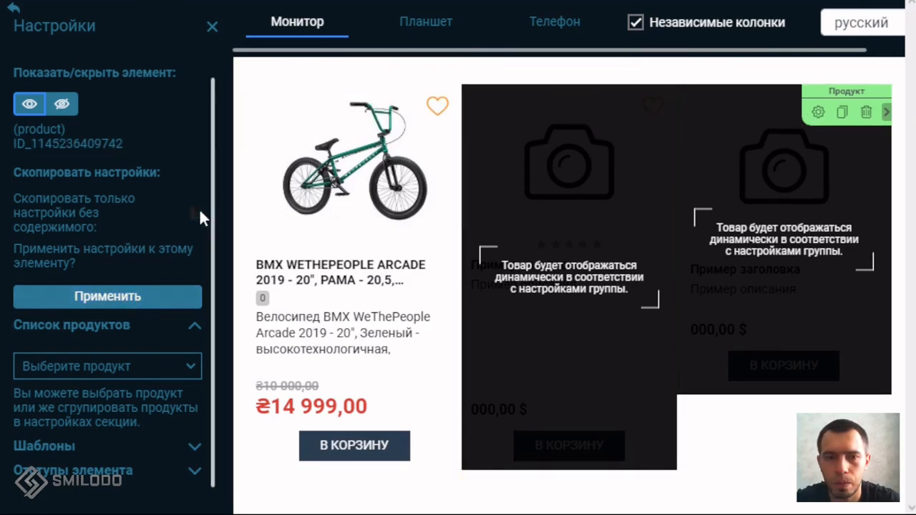
{"action": "left_click", "coordinate": [158, 306]}
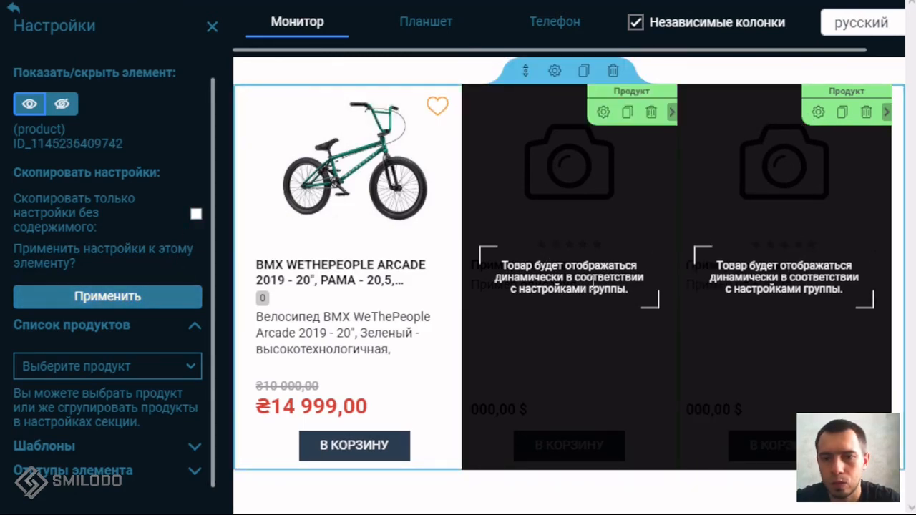